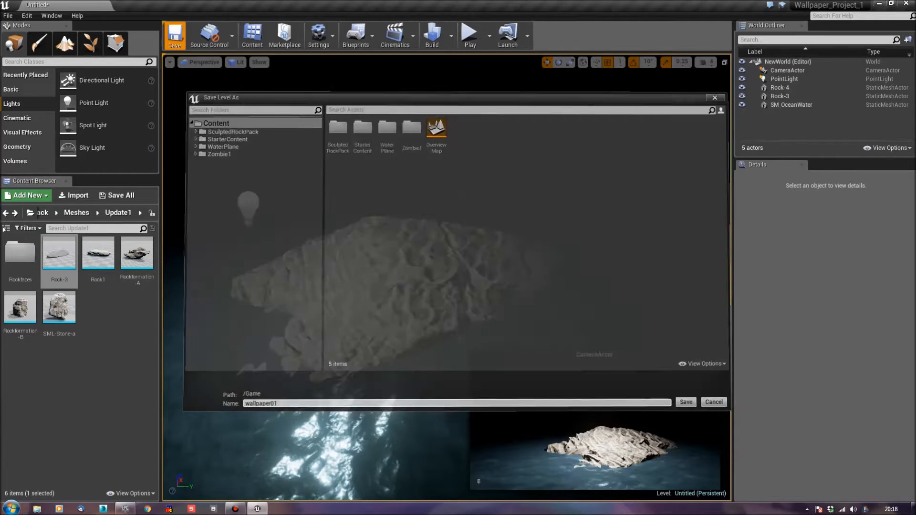
Open the Animations folder inside the Zombie1 content folder
right_click_drag(446, 277, 443, 267)
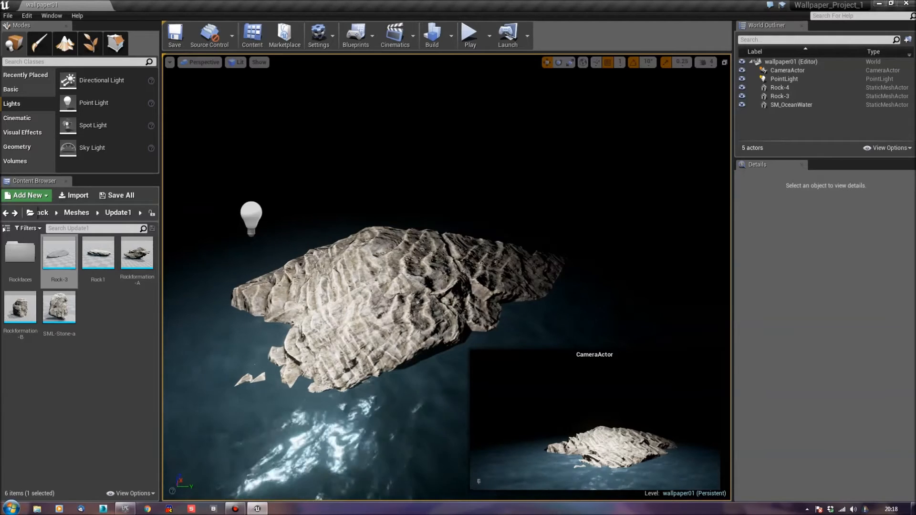
right_click_drag(446, 276, 525, 279)
key("w")
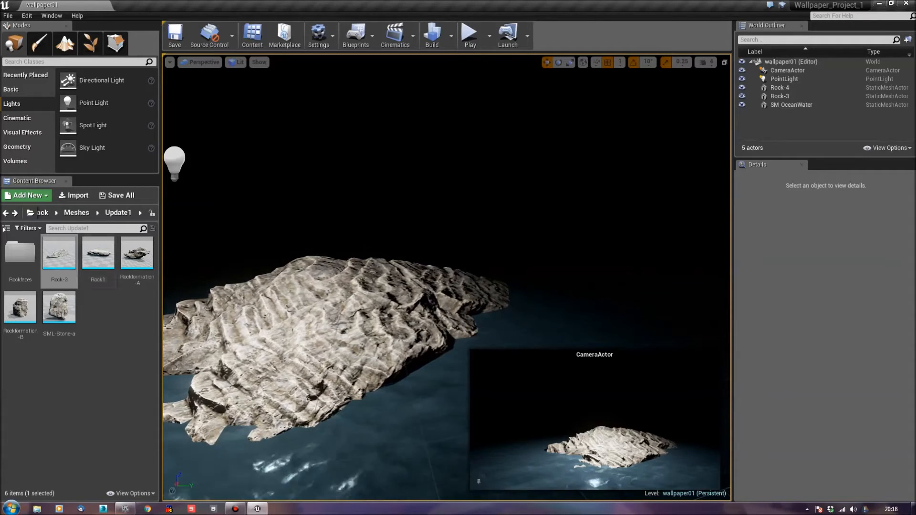
left_click(42, 213)
left_click(42, 212)
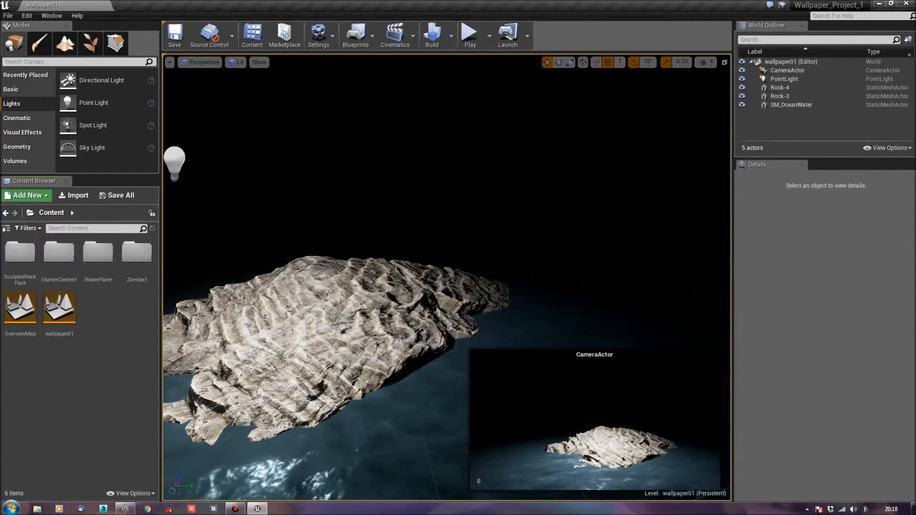
double_click(136, 253)
left_click(19, 253)
double_click(19, 253)
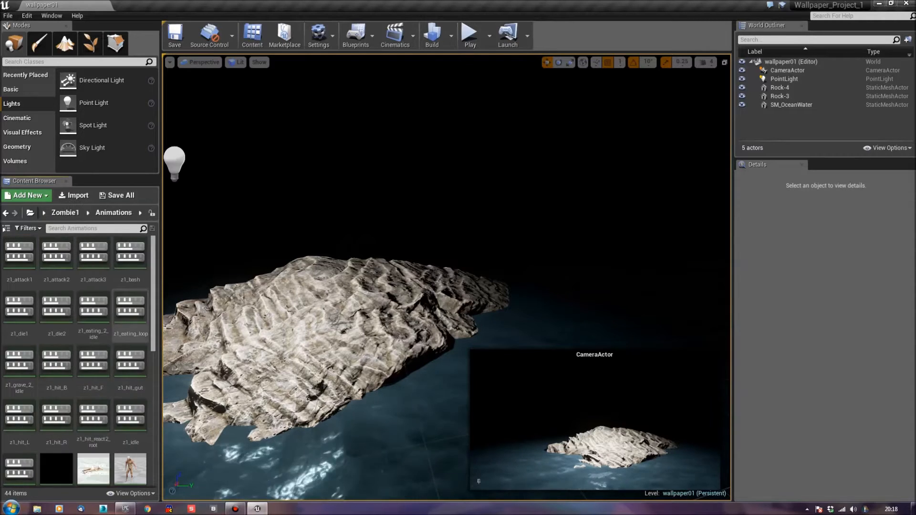
Browse the zombie animations and place z1_bash on the front rock at about X 542, Y 583, Z -140 cm
scroll(130, 453, "down", 8)
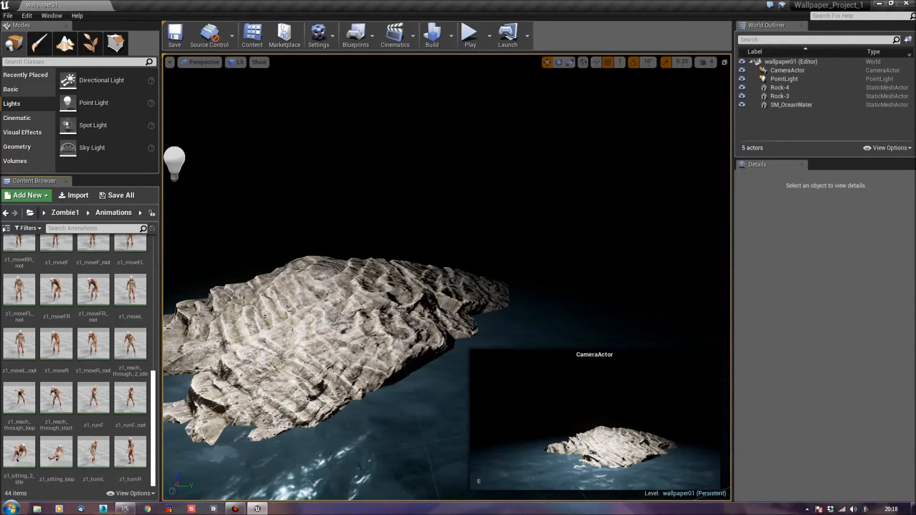
scroll(79, 361, "up", 1)
scroll(79, 361, "up", 1)
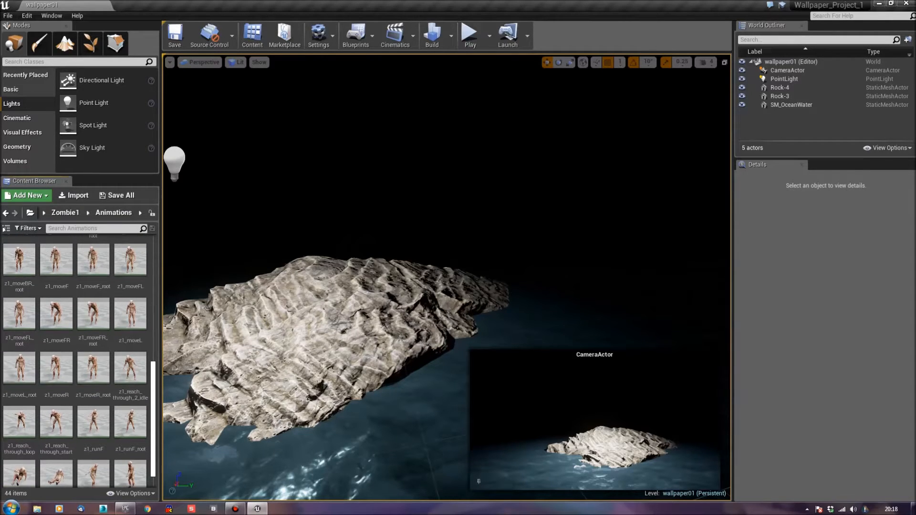
scroll(79, 361, "up", 6)
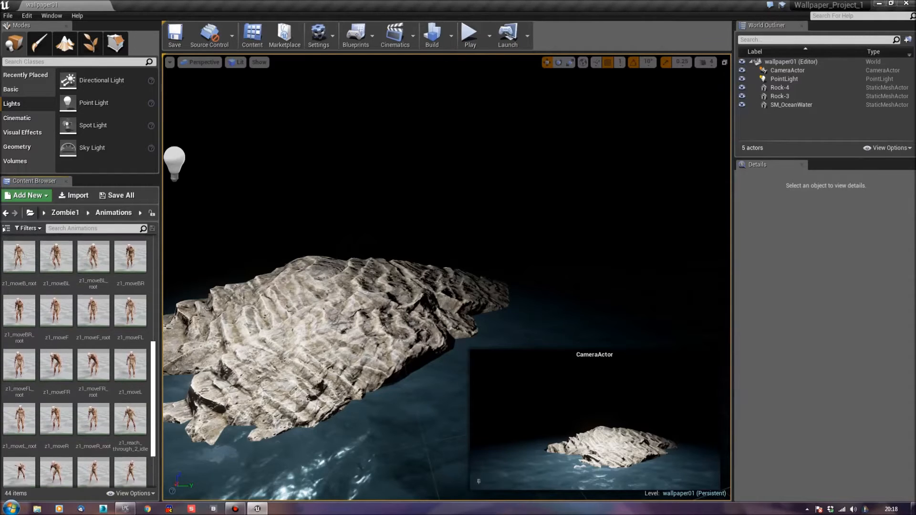
scroll(79, 360, "up", 5)
scroll(79, 360, "up", 4)
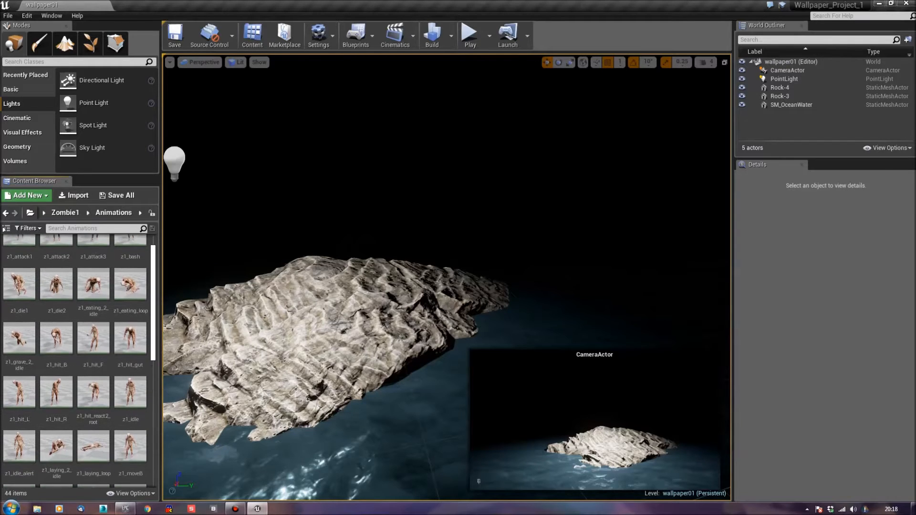
scroll(79, 360, "up", 5)
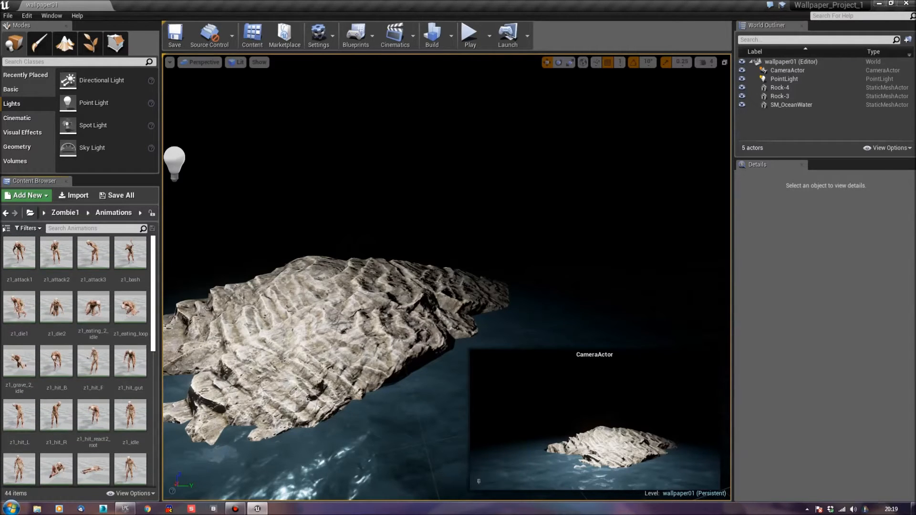
left_click(135, 255)
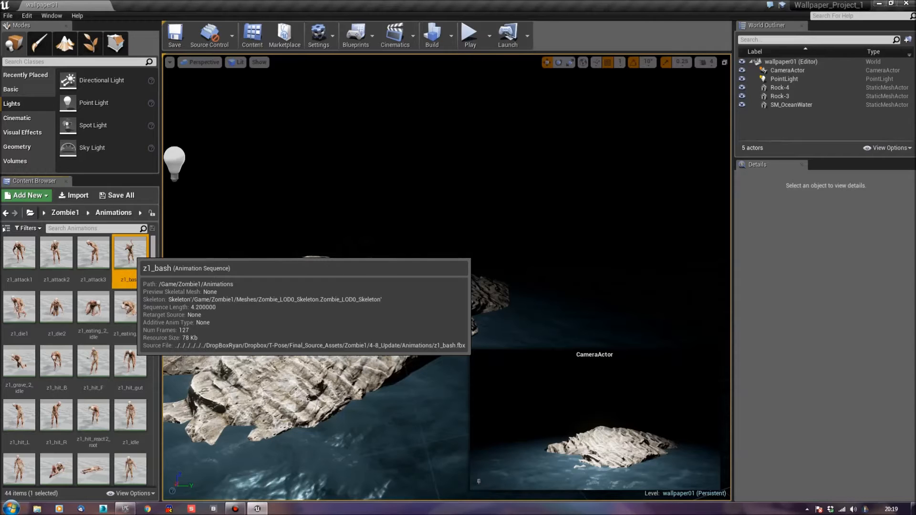
left_click_drag(131, 255, 334, 365)
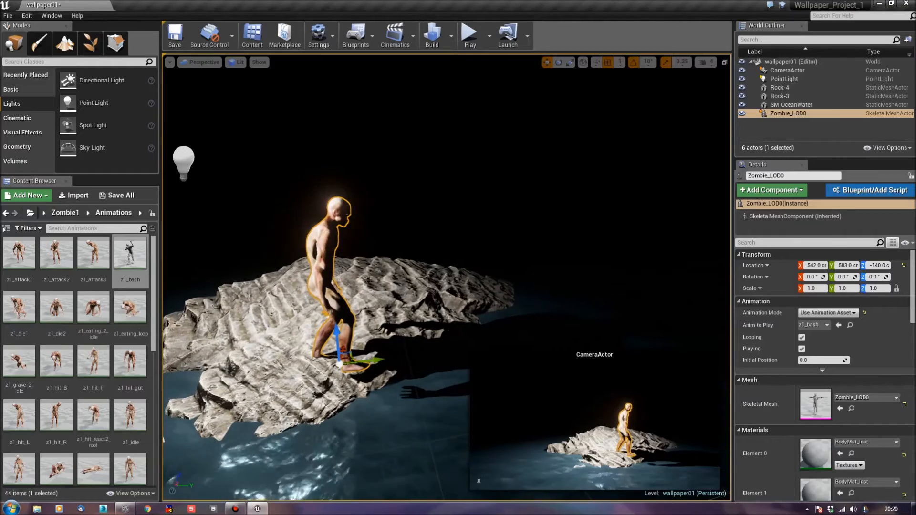
Rotate the zombie to 90° about the Z axis
right_click_drag(447, 277, 405, 264)
key("w")
key("s")
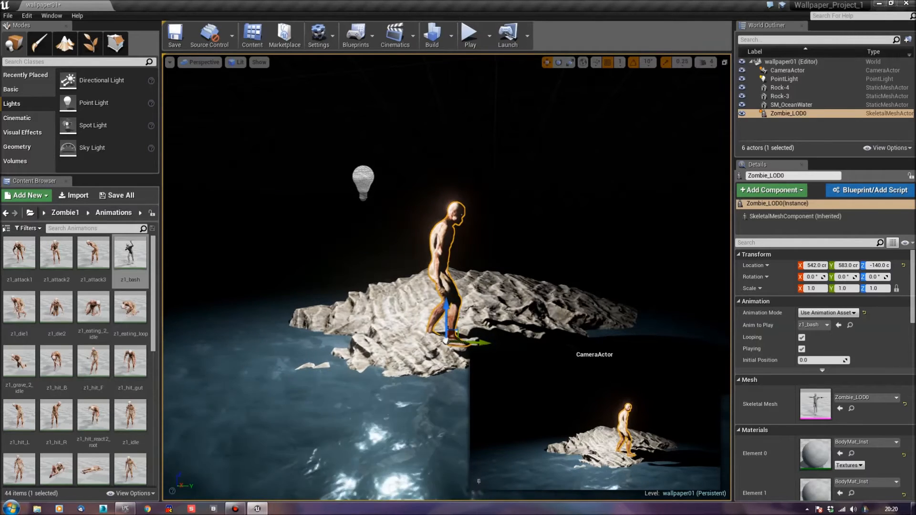
key("e")
left_click_drag(482, 310, 453, 315)
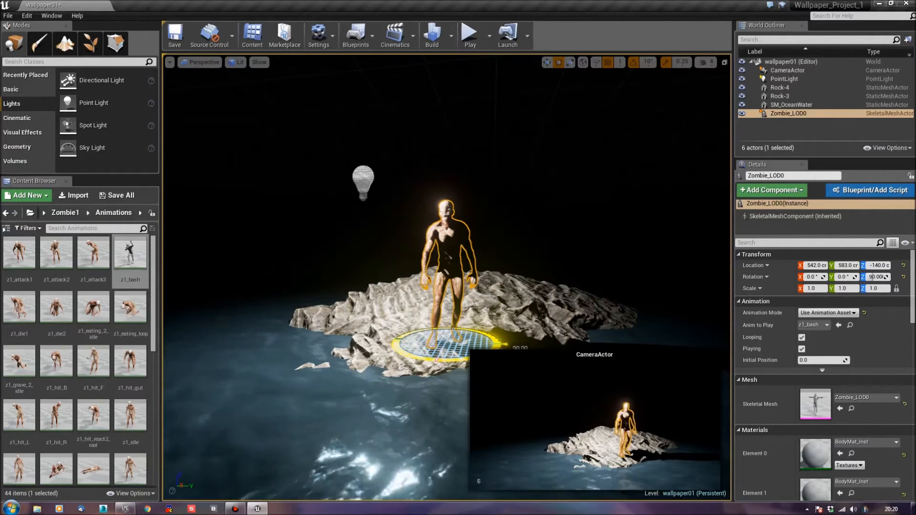
Move the zombie along the Y axis to about 537 cm
right_click_drag(453, 315, 476, 322)
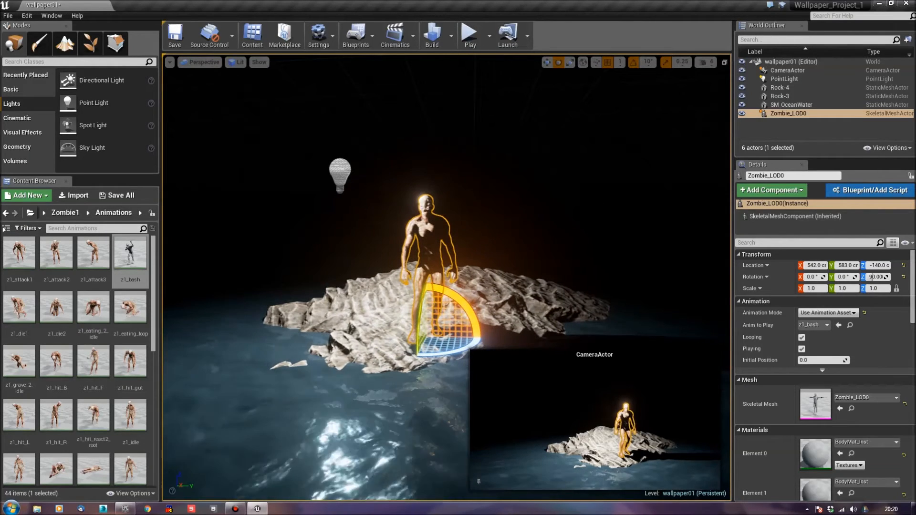
key("r")
left_click_drag(449, 338, 422, 337)
right_click_drag(421, 336, 339, 328)
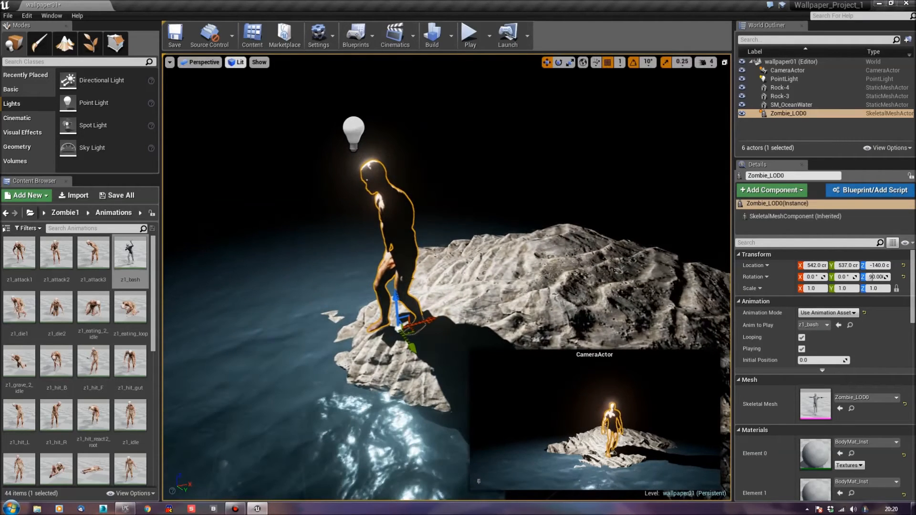
Set the viewport to Unlit and move the zombie further onto the rock, to about X 603, Z -113 cm
left_click(236, 62)
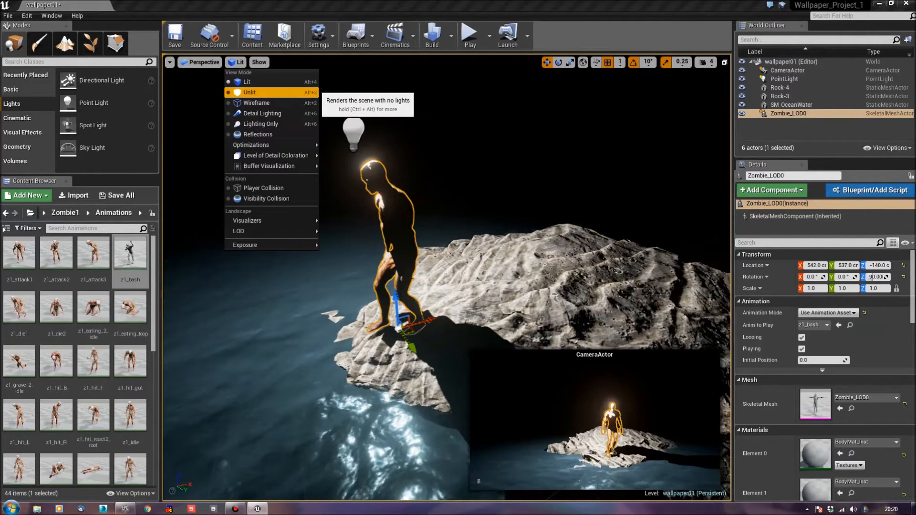
left_click(270, 93)
right_click_drag(377, 286, 377, 315)
left_click_drag(376, 315, 426, 276)
right_click_drag(426, 277, 410, 329)
key("s")
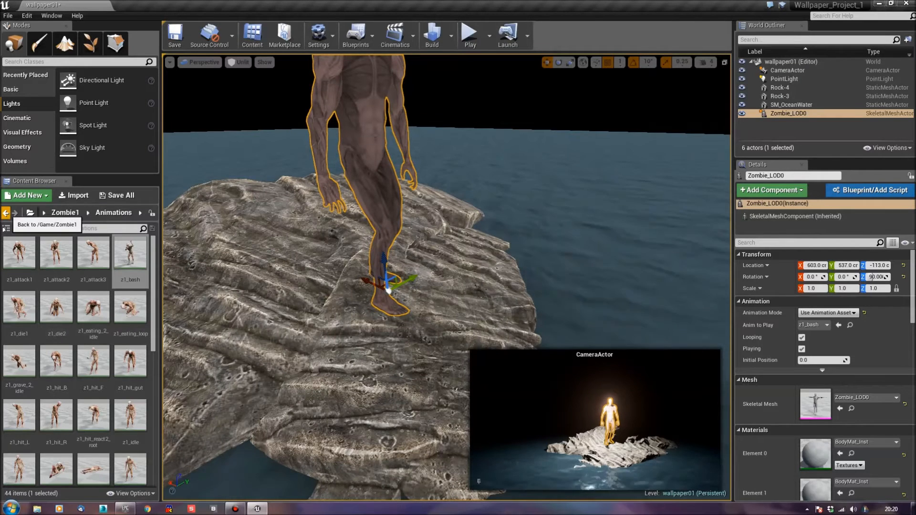
Return the content browser to the top-level Content folder
left_click(6, 214)
left_click(5, 213)
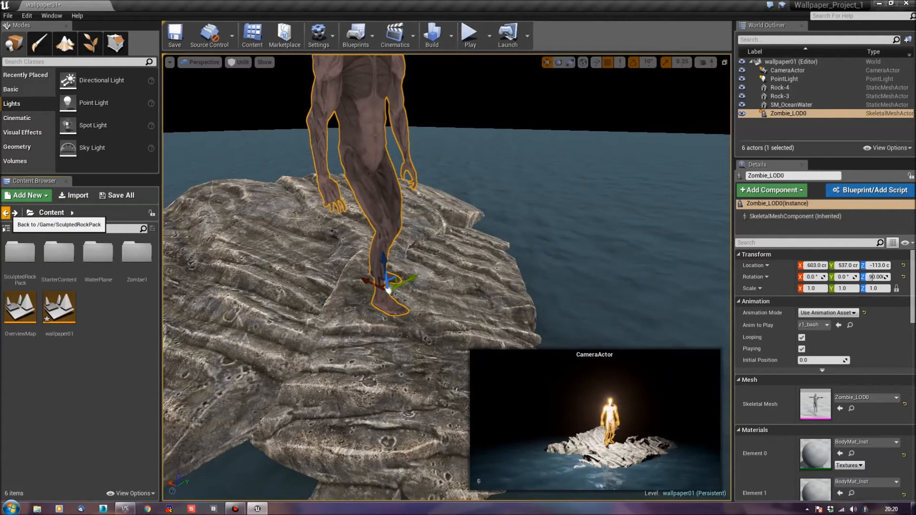
Duplicate the front rock upward to about Z -157 cm and set the copy's scale to 0.1 on all axes
left_click(520, 272)
mouse_move(544, 271)
right_mouse_down()
mouse_move(525, 334)
mouse_move(596, 372)
mouse_move(558, 267)
right_mouse_up()
key("s")
left_click_drag(457, 304, 456, 272, "alt")
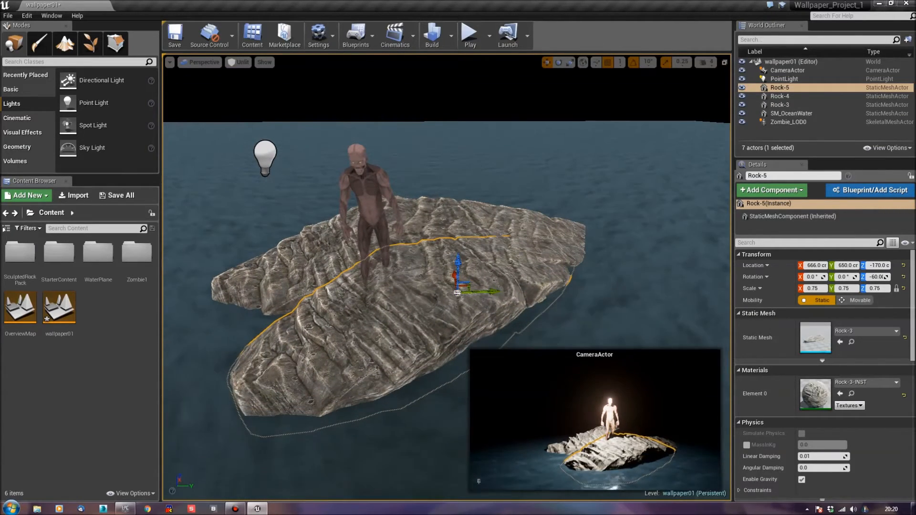
key("ctrl+z")
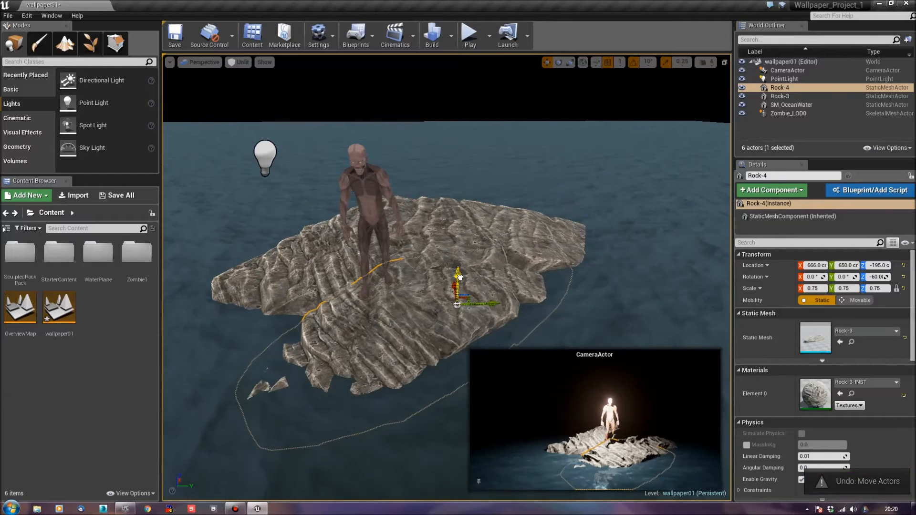
left_click_drag(459, 277, 458, 256, "alt")
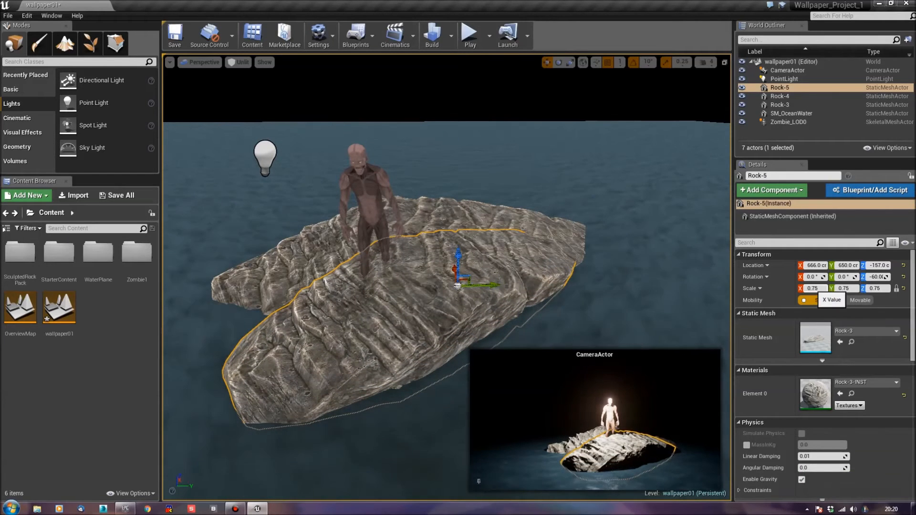
key("Return")
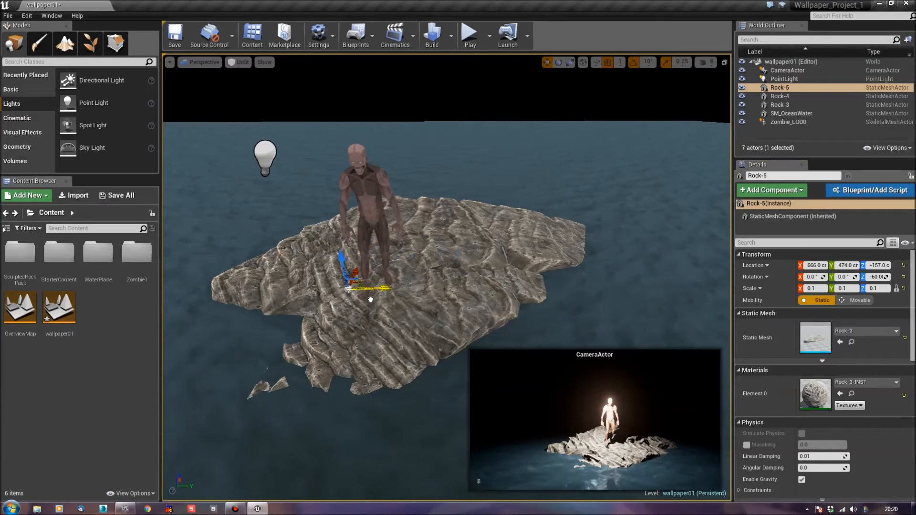
Move the small rock copy onto the slope at about X 576, Z -109 cm and tilt it to about 3.45°, -9.39°, -110°
right_click_drag(446, 277, 512, 319)
left_click_drag(321, 328, 464, 290)
right_click_drag(464, 290, 368, 291)
key("e")
left_click_drag(367, 291, 337, 283)
left_click_drag(365, 252, 354, 254)
Move the small rock under the zombie's front foot, to about X 593, Y 518, Z -120 cm
key("w")
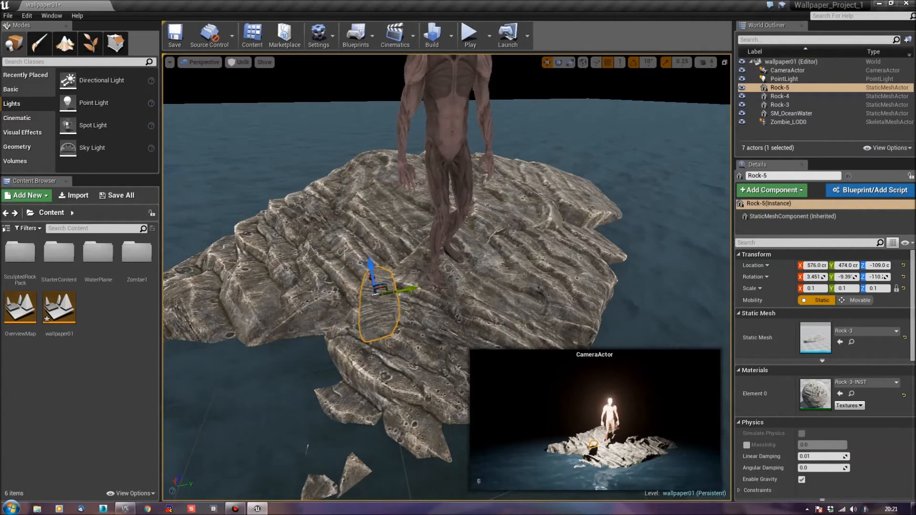
left_click_drag(398, 291, 615, 262)
left_click_drag(458, 299, 442, 309)
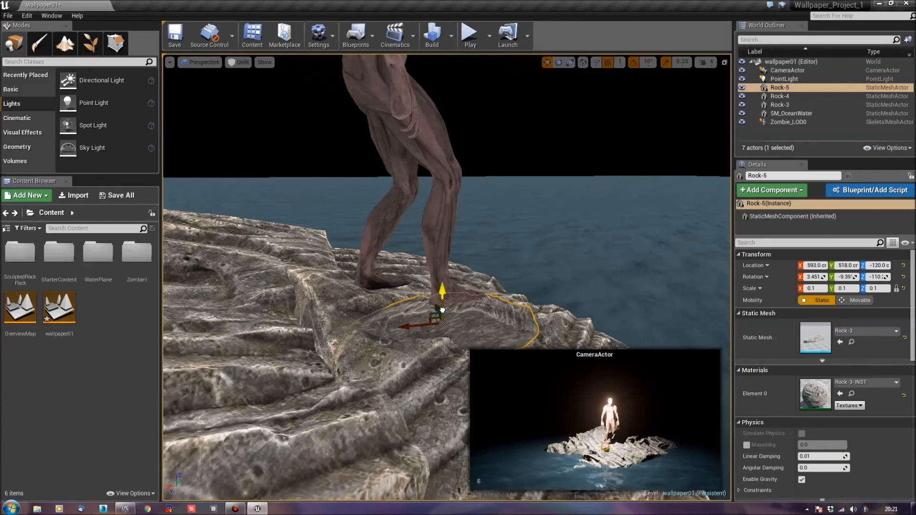
Duplicate the small rock to about Y 504, Z -128 cm and rotate the copy to about -80° about Z
right_click_drag(442, 310, 546, 322)
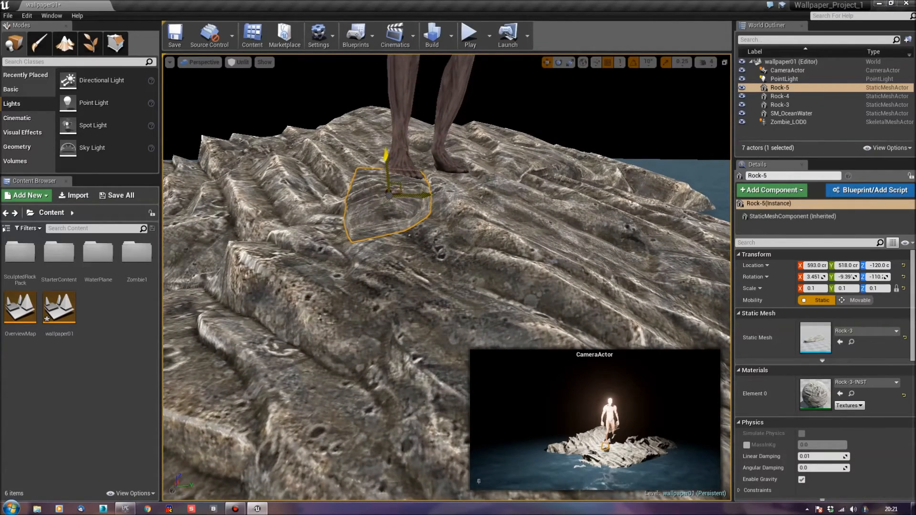
left_click_drag(400, 188, 333, 229, "alt")
key("e")
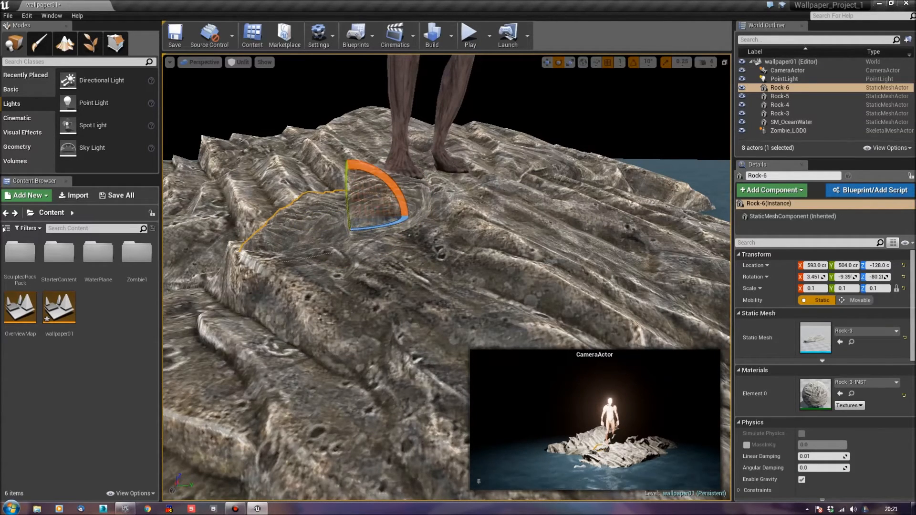
Duplicate the small rock under the foot again to about Y 529, Z -128 cm, rotating the copy to about -140° about Z
left_click(396, 219)
key("w")
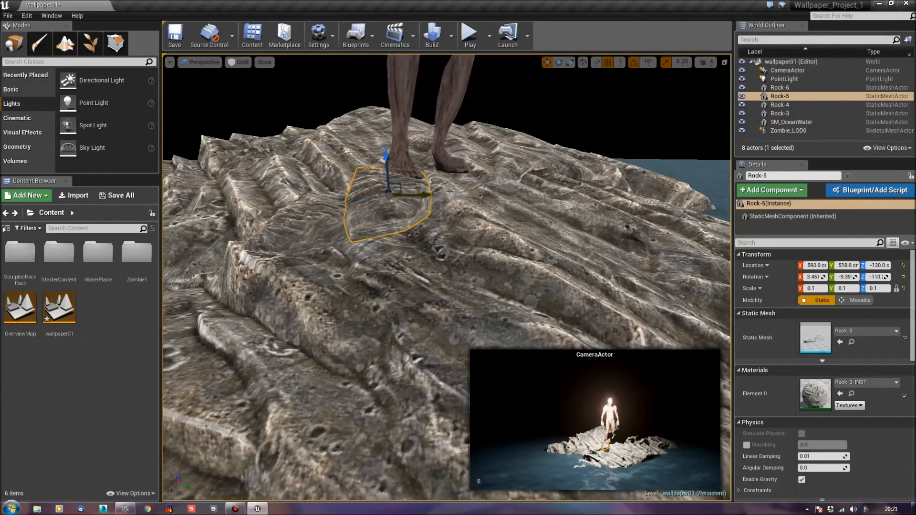
left_click_drag(396, 191, 424, 226, "alt")
key("e")
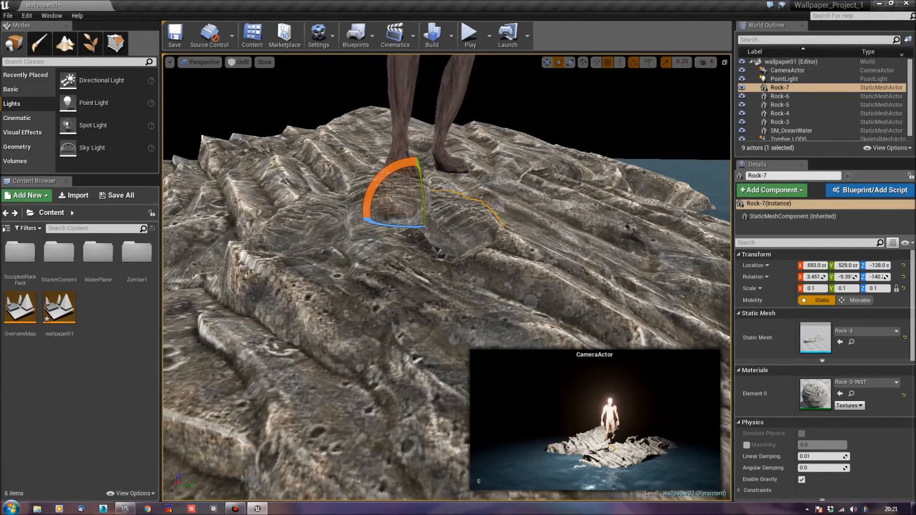
key("w")
key("e")
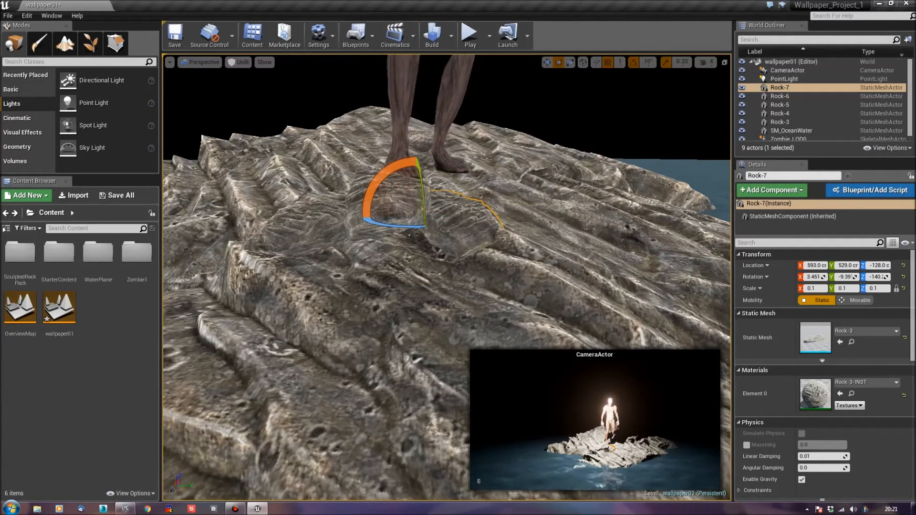
Duplicate the last small rock to about Y 505, Z -132 cm, turn the copy about Z, and shift it into the slope below the foot
key("w")
left_click_drag(424, 206, 402, 237, "alt")
key("e")
right_click_drag(402, 236, 295, 219)
key("d")
key("r")
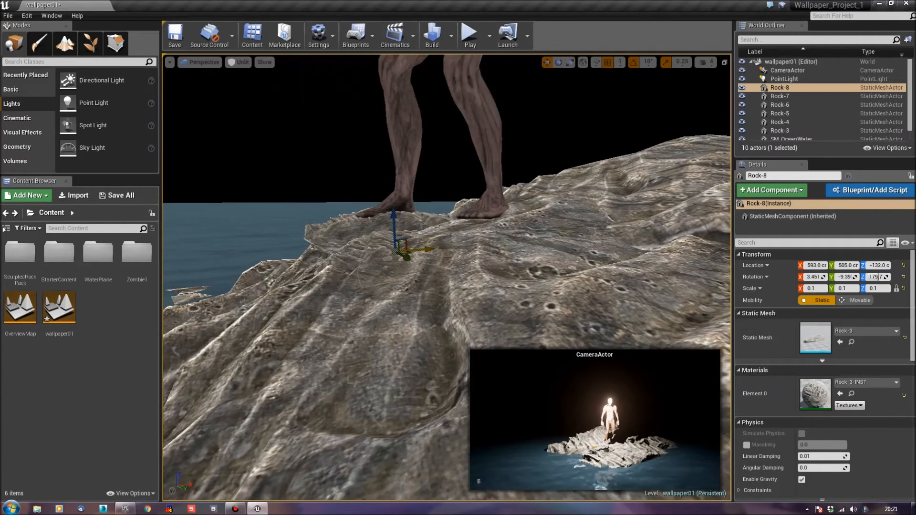
left_click_drag(395, 251, 350, 257)
key("Escape")
Set the viewport back to Lit and check the point light's settings
right_click_drag(350, 257, 467, 191)
key("s")
key("q")
key("s")
key("e")
key("w")
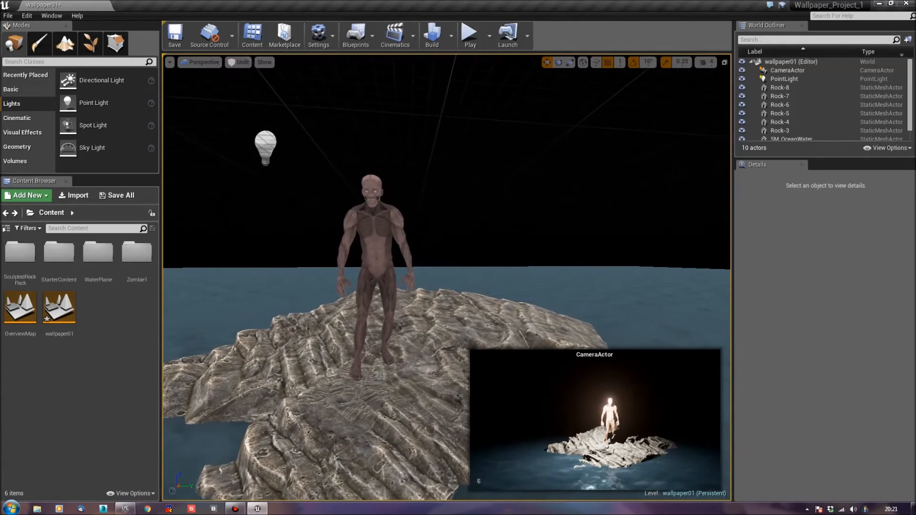
left_click(241, 62)
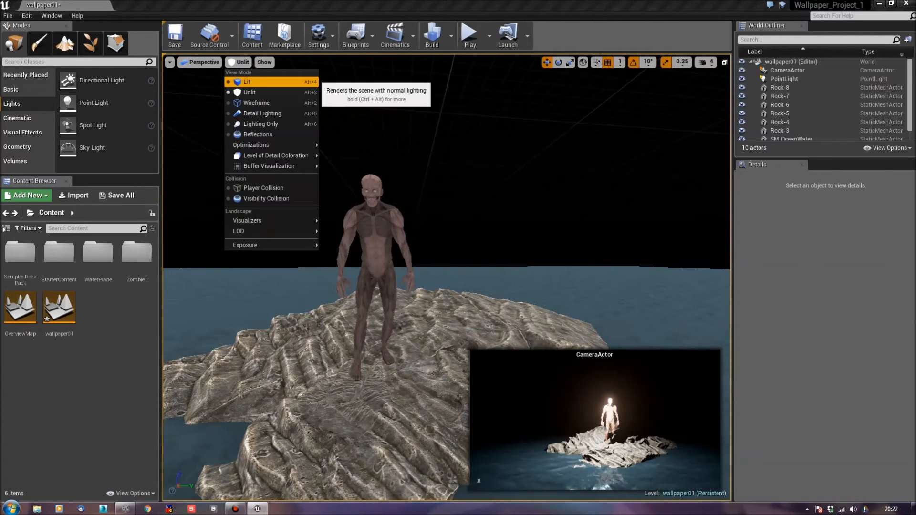
left_click(243, 82)
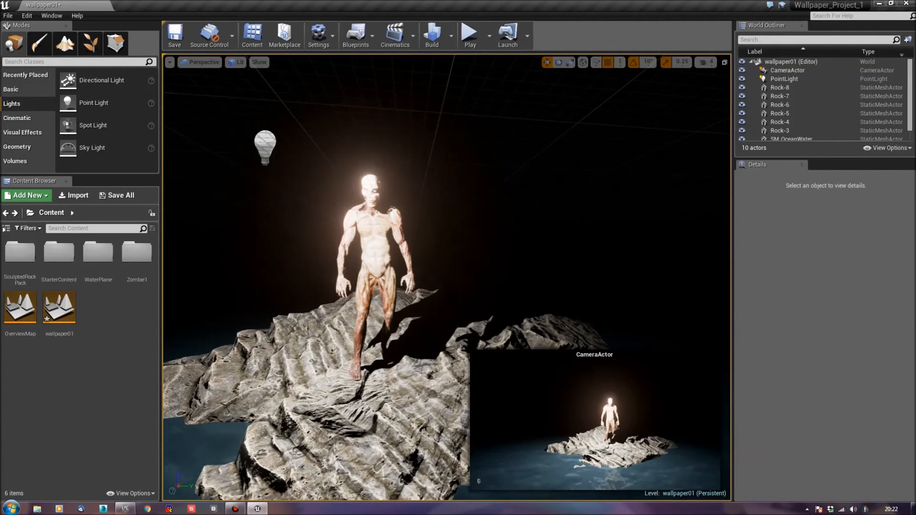
left_click(265, 146)
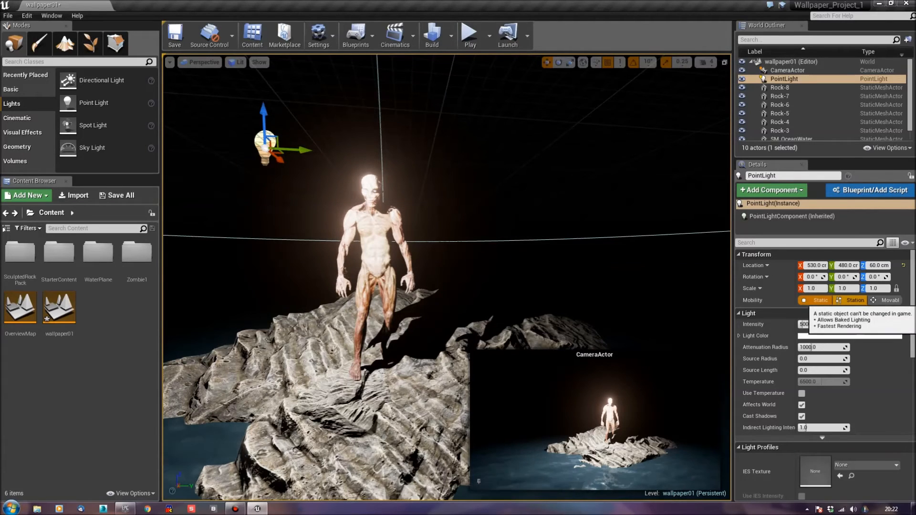
key("Escape")
Run the level in Simulate mode to preview the zombie's animation, and stop the simulation
left_click_drag(446, 215, 448, 267)
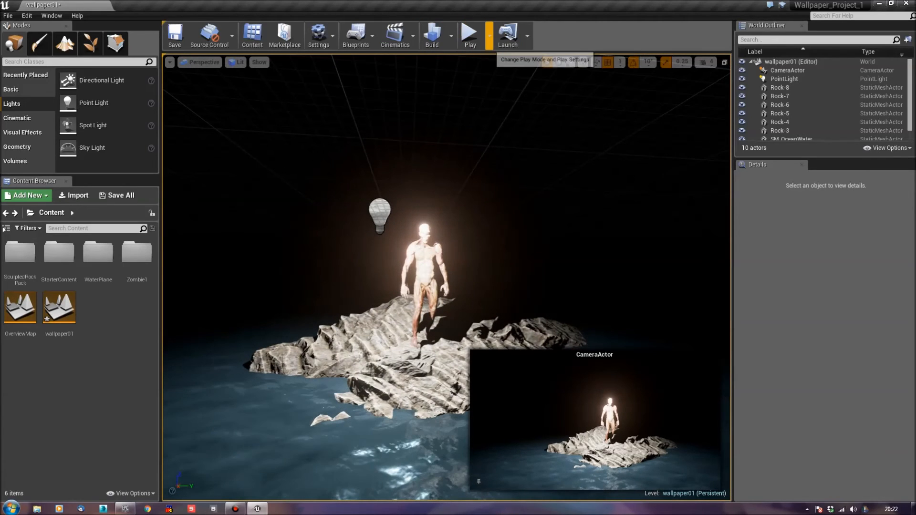
left_click(489, 35)
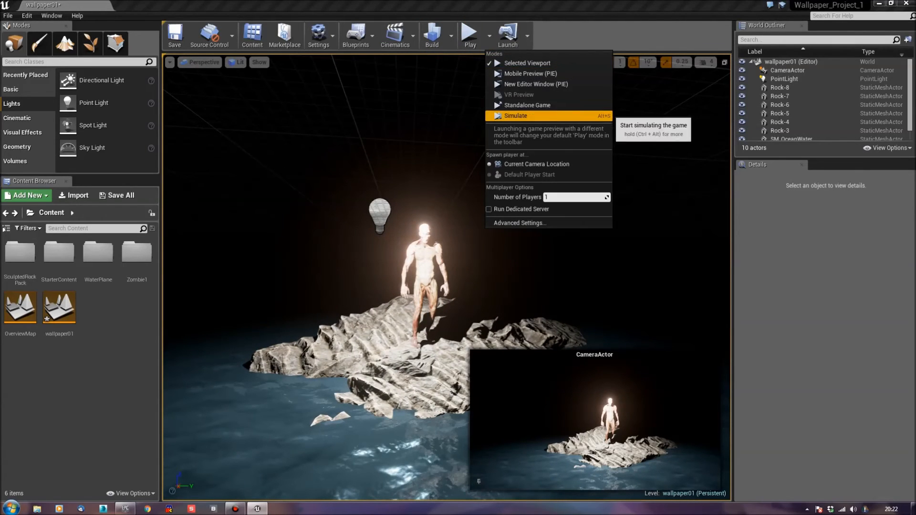
left_click(520, 115)
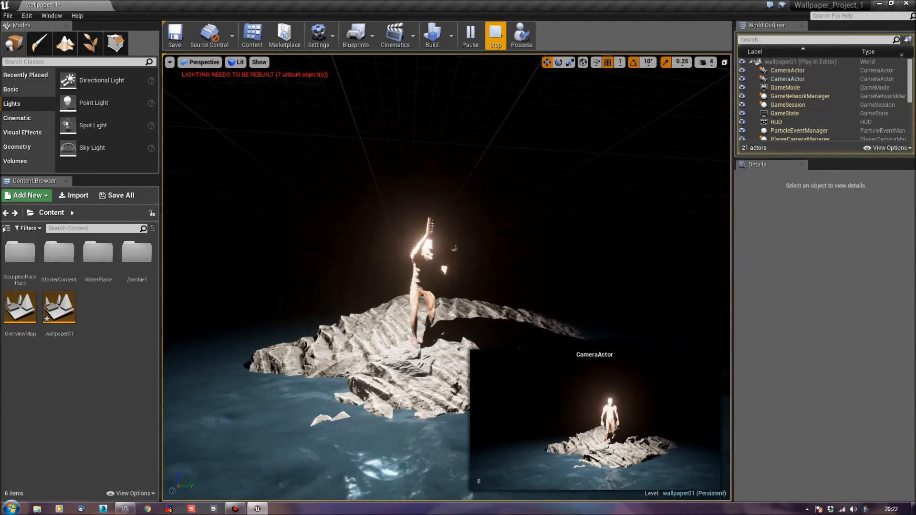
left_click(495, 36)
Move the camera actor close to the zombie, to about X 405, Y 536, Z -20 cm
right_click_drag(446, 277, 597, 267)
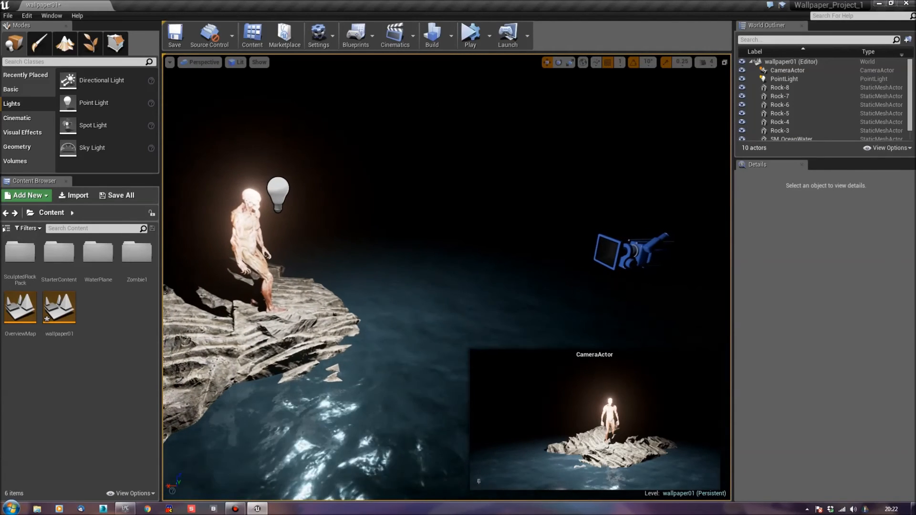
left_click(625, 253)
left_click_drag(572, 251, 352, 239)
right_click_drag(352, 239, 291, 243)
left_click_drag(524, 269, 579, 266)
right_click_drag(579, 265, 607, 271)
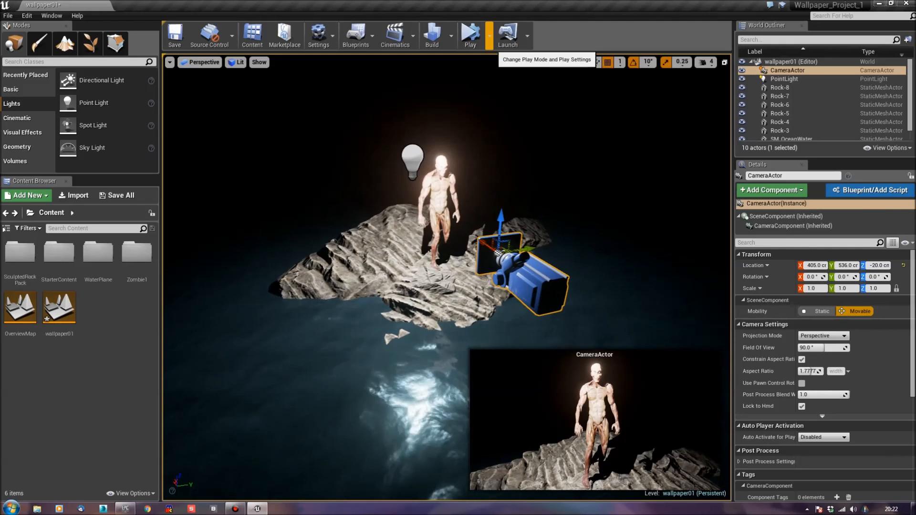